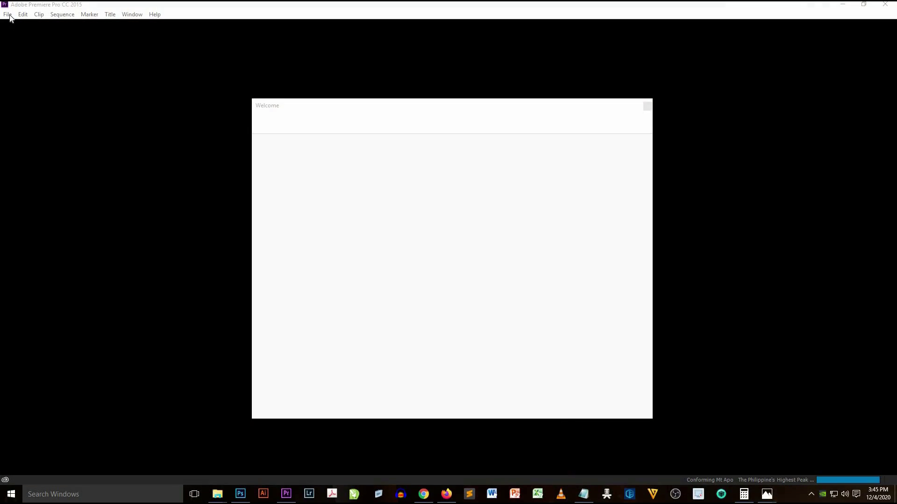
- Start a new Premiere project and name it 'Video Fast and Slow'
click(8, 14)
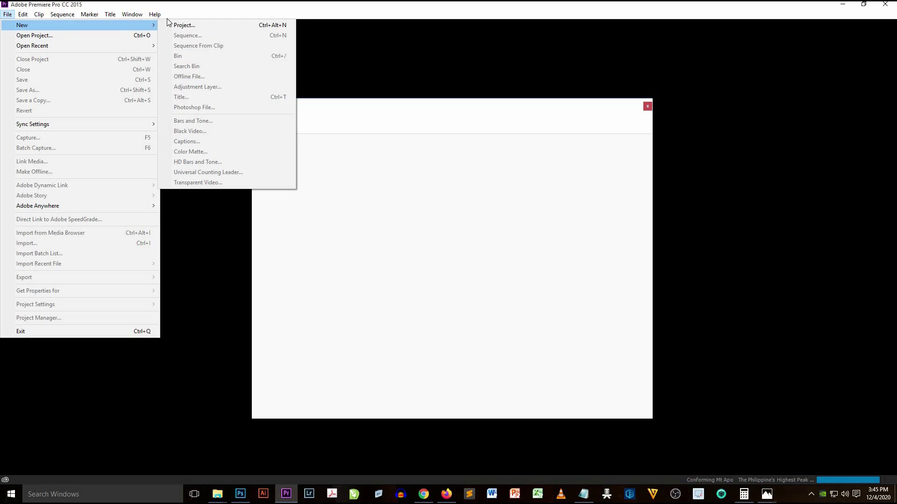
click(154, 15)
click(7, 15)
click(7, 15)
click(8, 14)
mouse_move(23, 26)
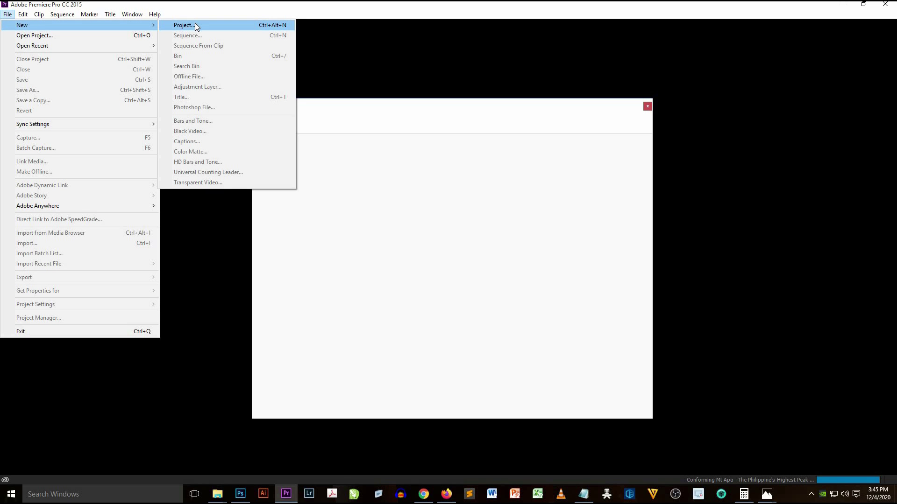
click(195, 24)
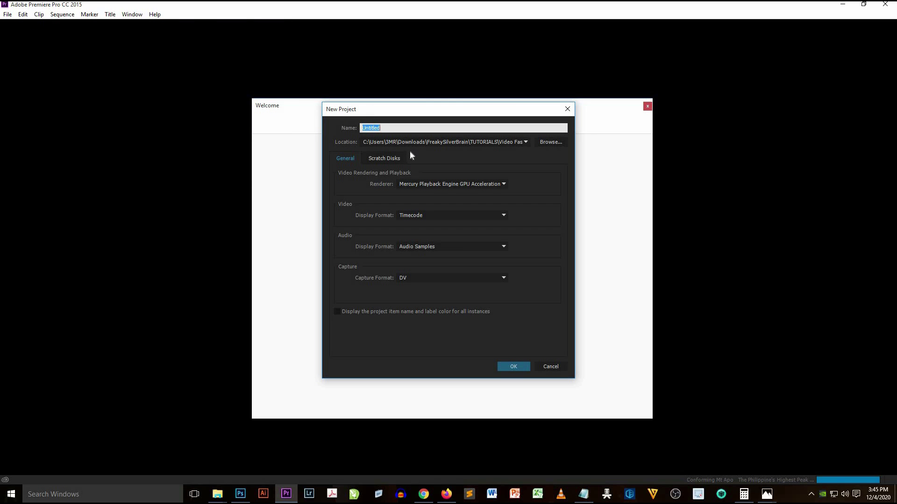
text(vi)
key(BackSpace)
key(BackSpace)
text(Video Fast and Sl)
- Set the project location to the Video Fast and Slow folder and create the project
click(546, 143)
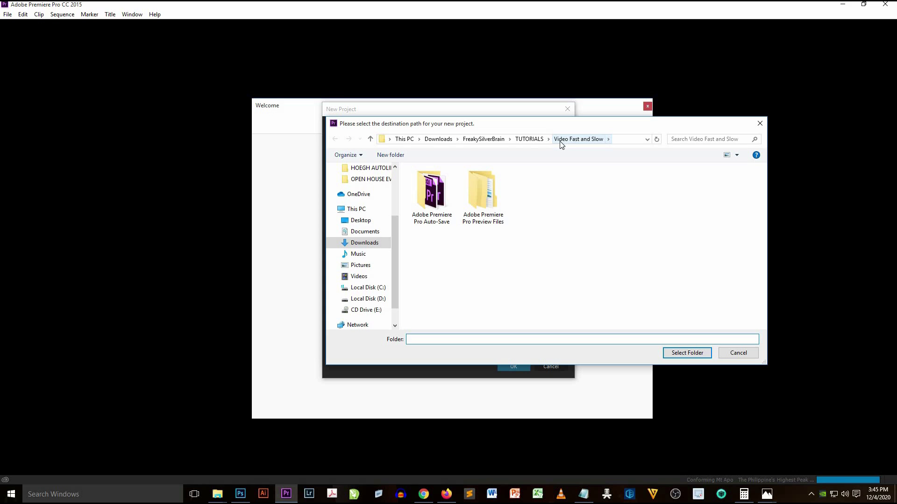
click(686, 352)
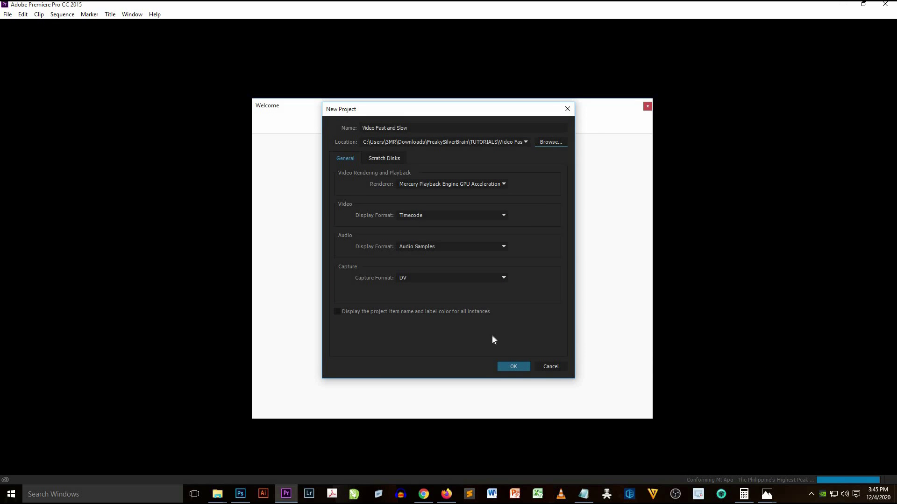
click(514, 367)
click(487, 256)
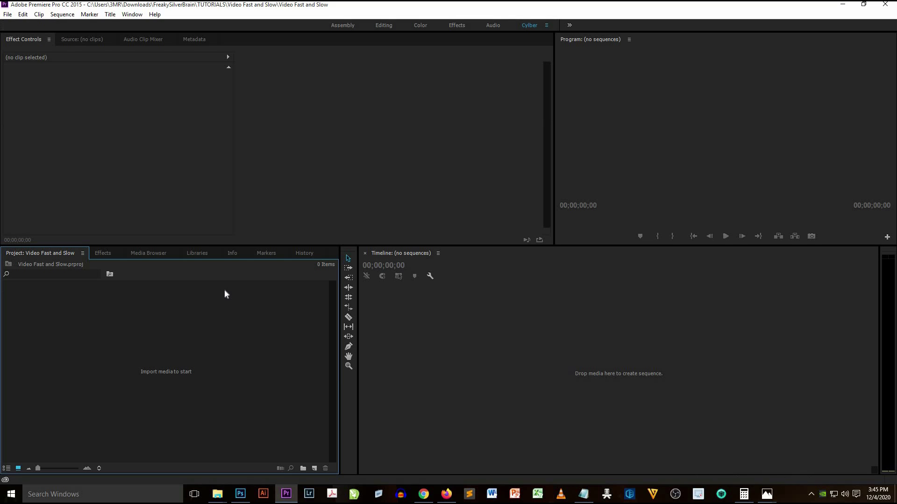
- Add a sequence from the Custom Youtube preset, named 'Video Fast and Slow'
click(7, 16)
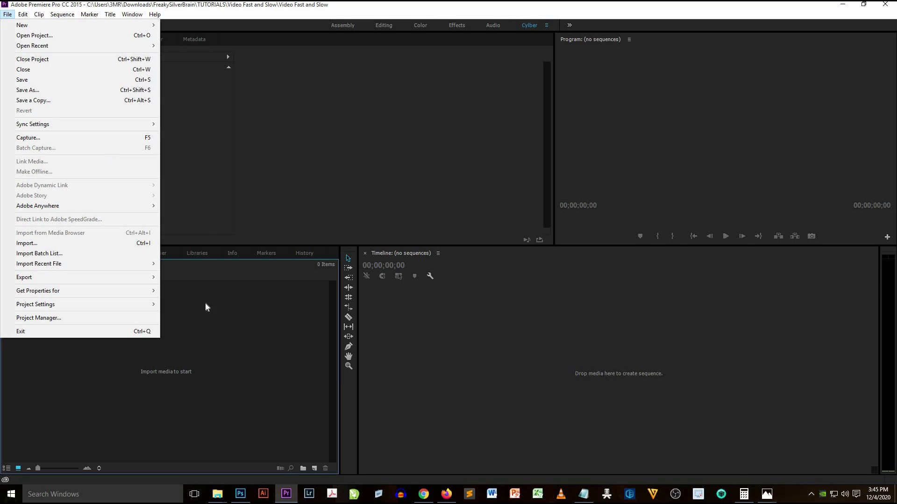
click(313, 471)
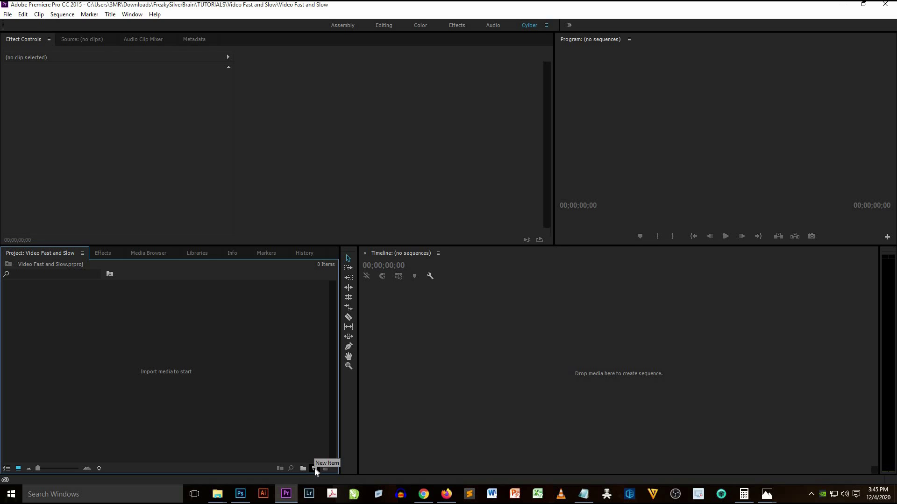
click(315, 469)
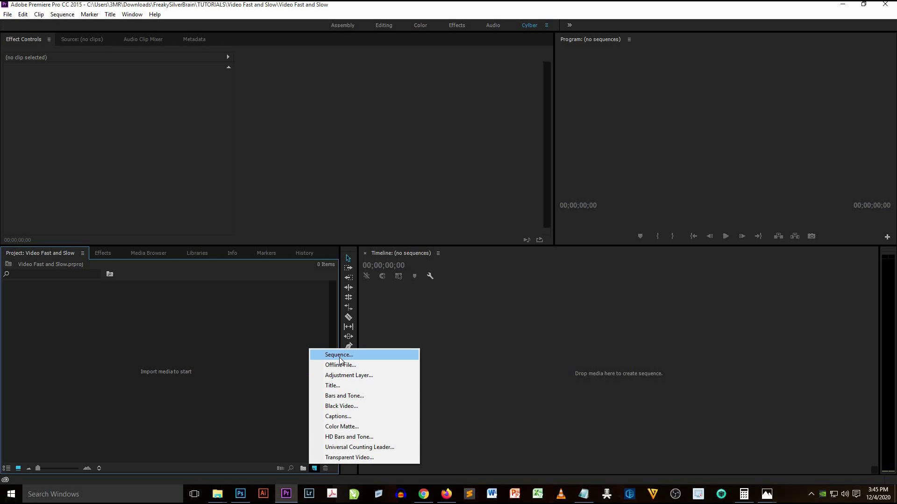
click(348, 355)
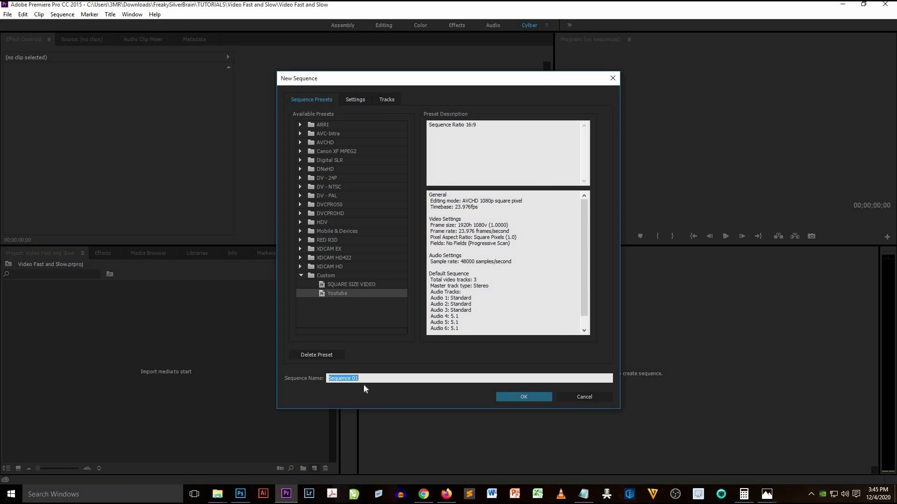
key(BackSpace)
text(Video Fast adnd Slow)
click(362, 102)
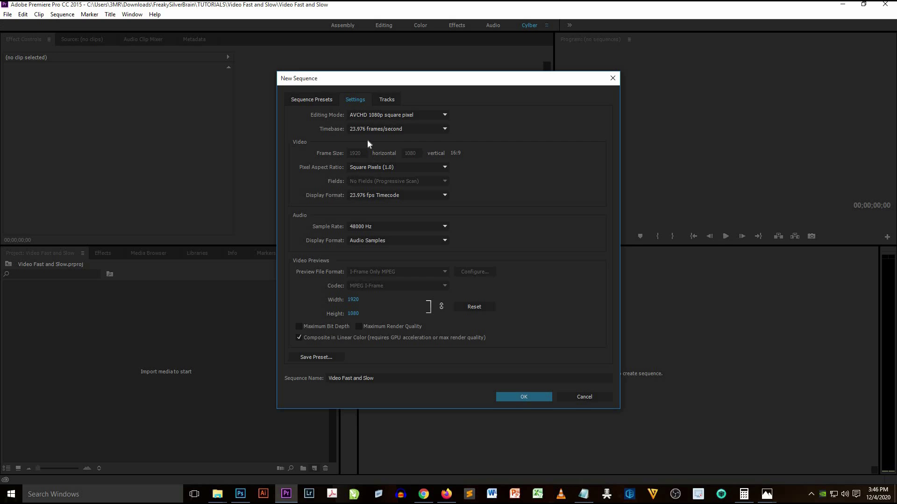
click(324, 100)
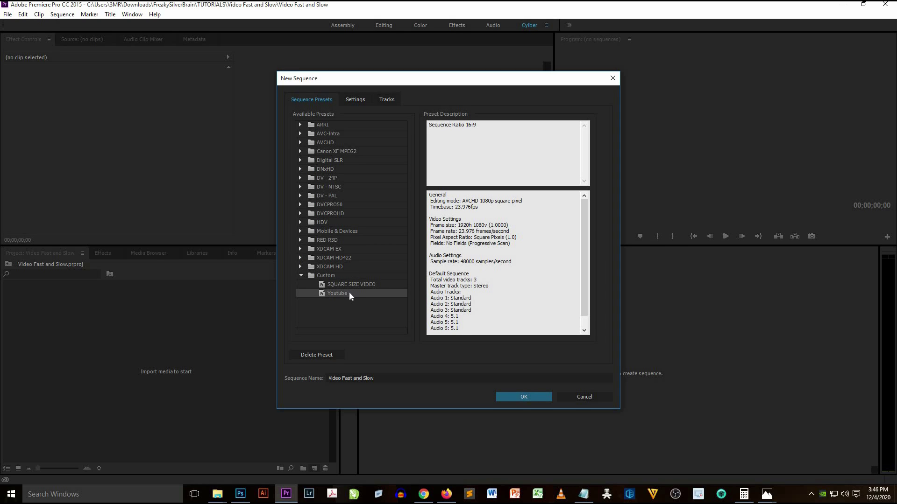
click(518, 398)
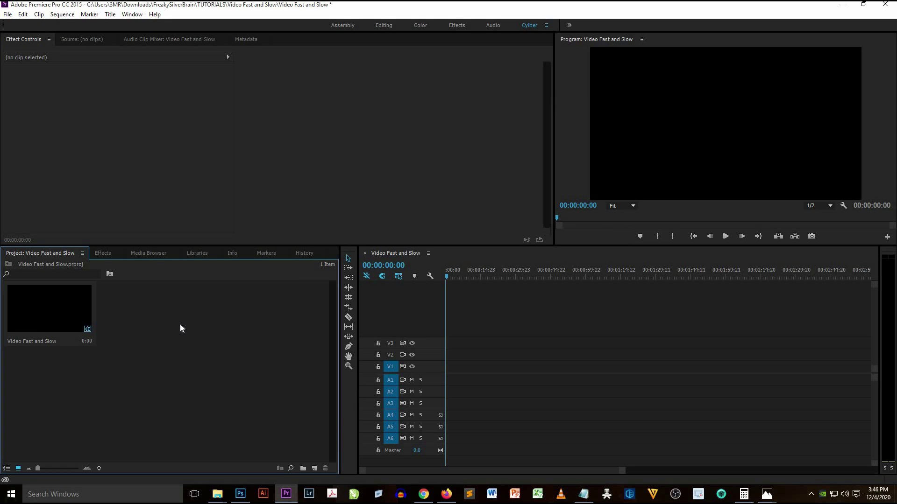
- Import the Mt Apo MP4 and drop it on the timeline, keeping the existing sequence settings
right_click(181, 323)
click(222, 391)
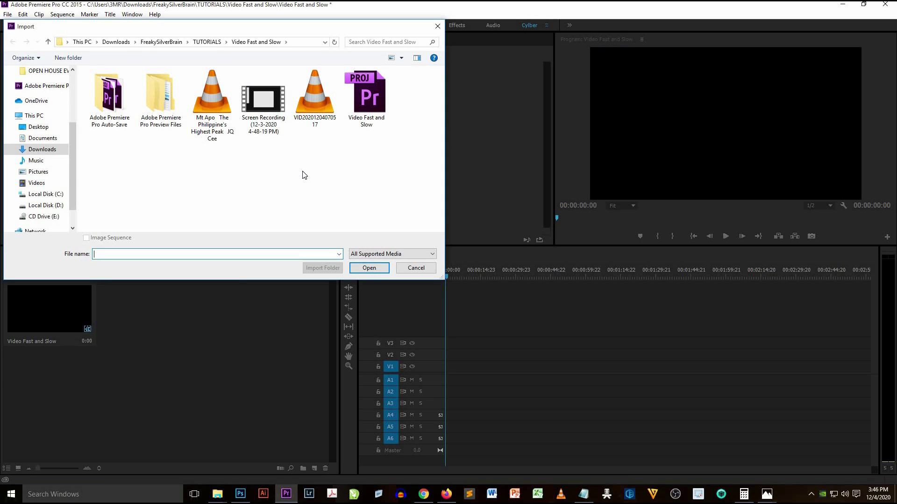
click(211, 96)
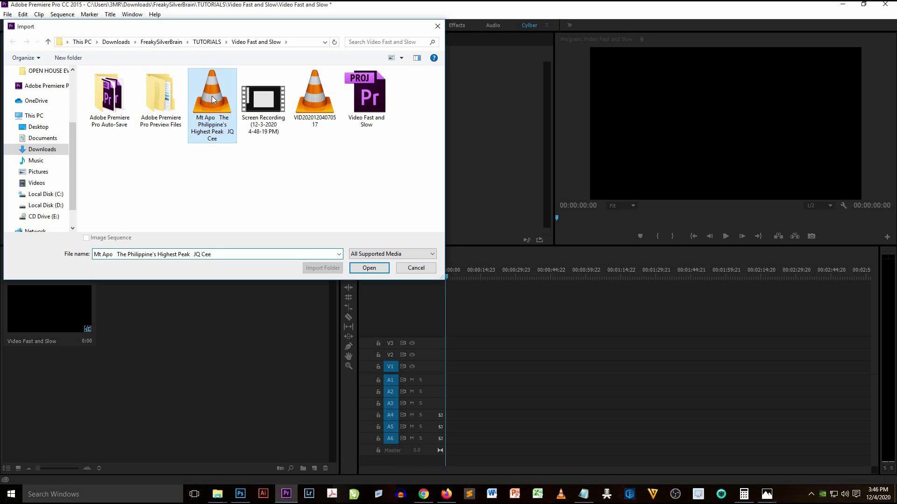
double_click(212, 96)
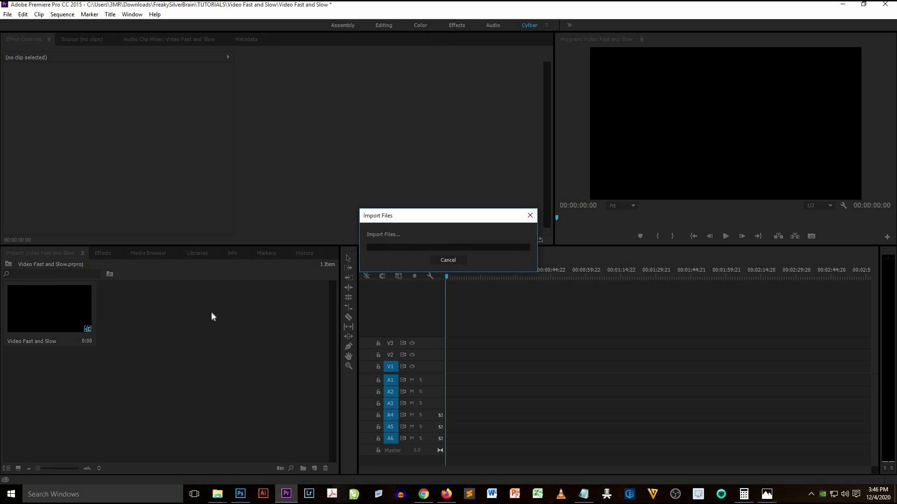
drag(146, 308, 462, 379)
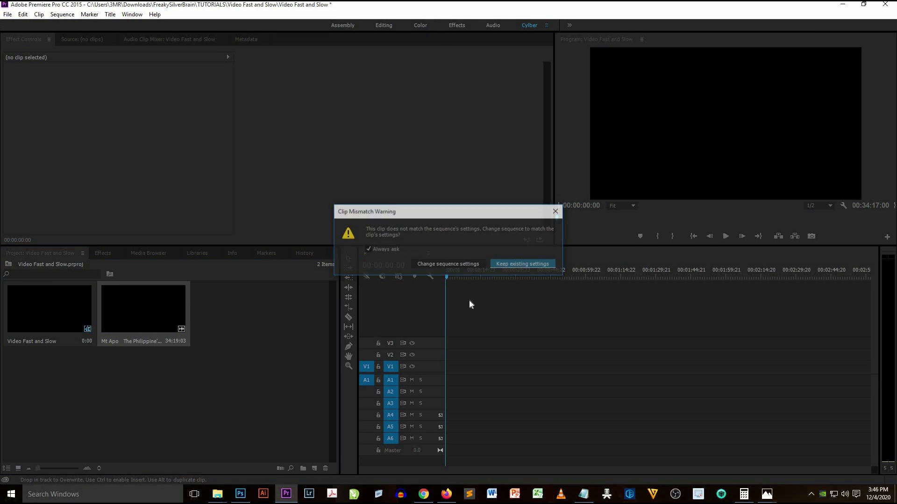
click(508, 264)
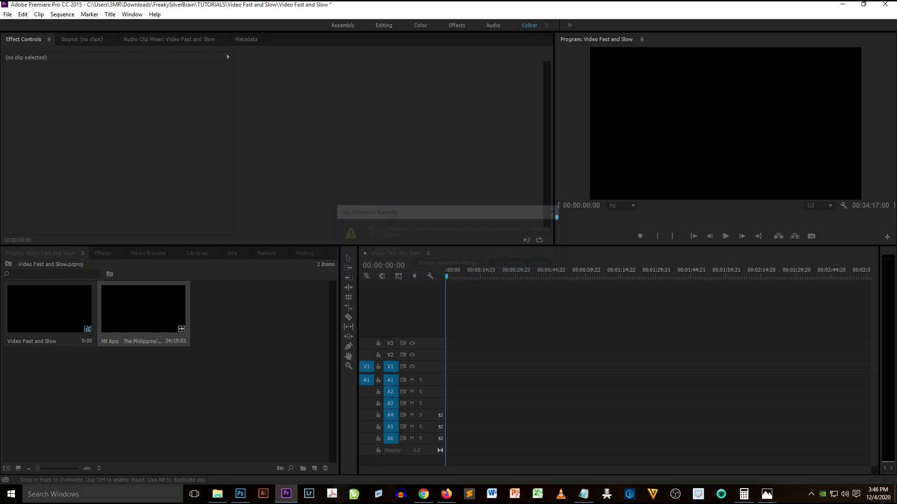
- Lower the computer's playback volume to 32
click(461, 277)
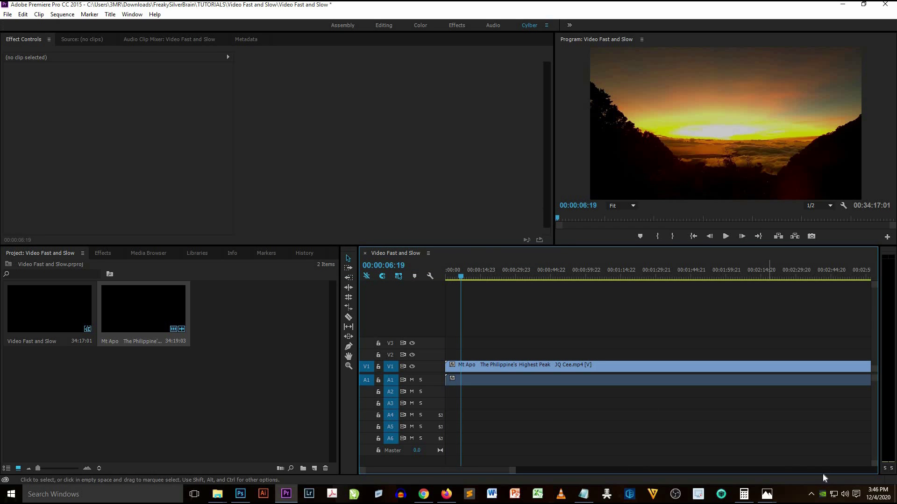
click(845, 494)
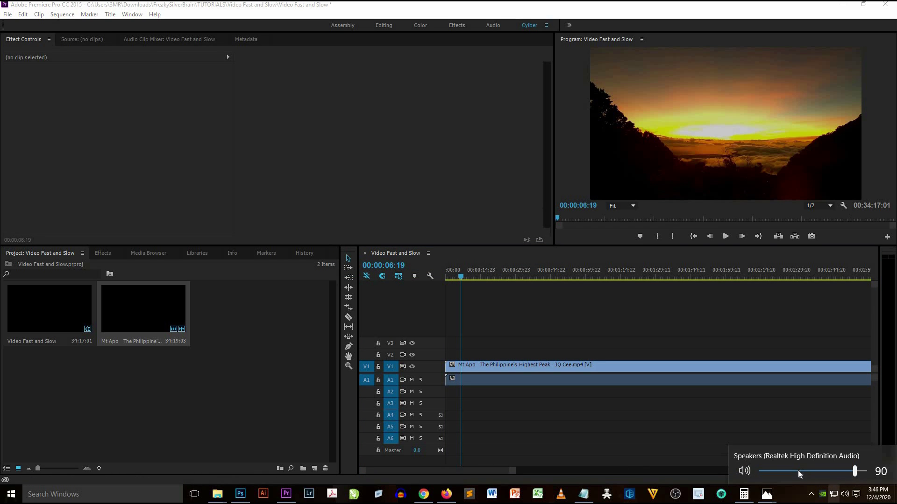
click(798, 472)
drag(799, 473, 794, 473)
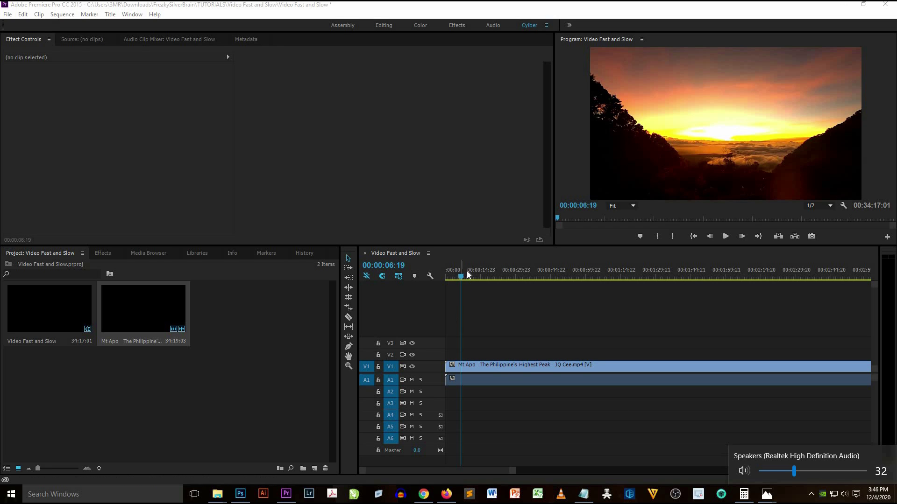
- Scrub to 00:01:46:07 and razor-cut the Mt Apo clip there
drag(461, 276, 501, 287)
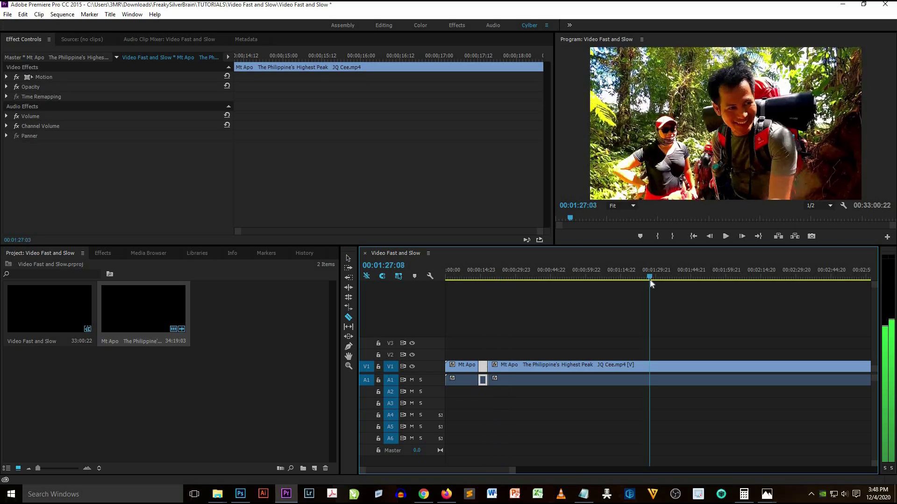
drag(649, 279, 695, 299)
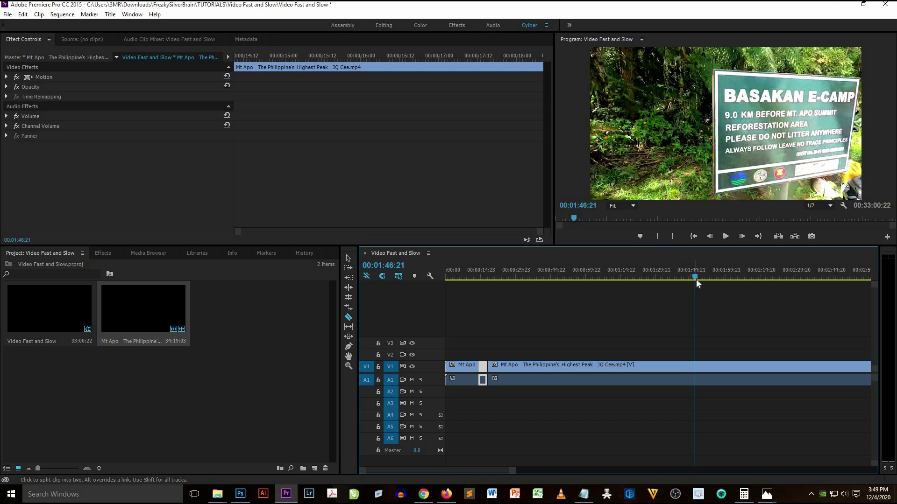
click(694, 275)
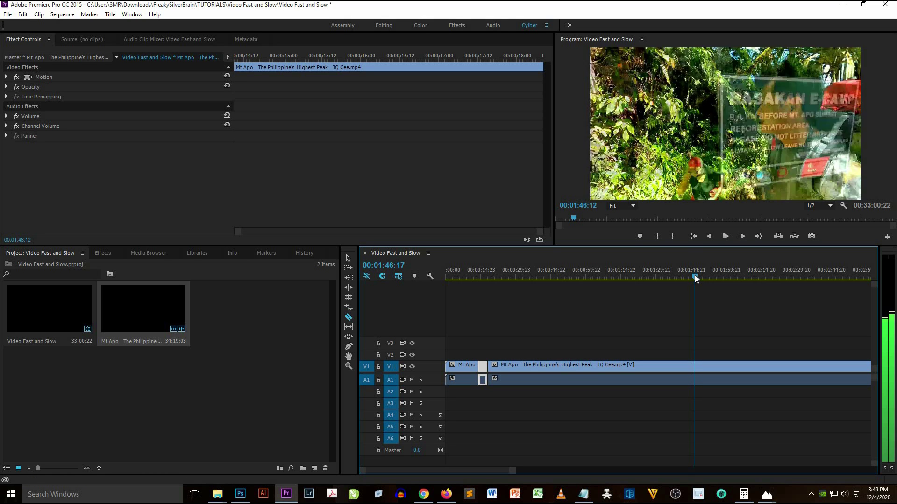
drag(694, 276, 693, 276)
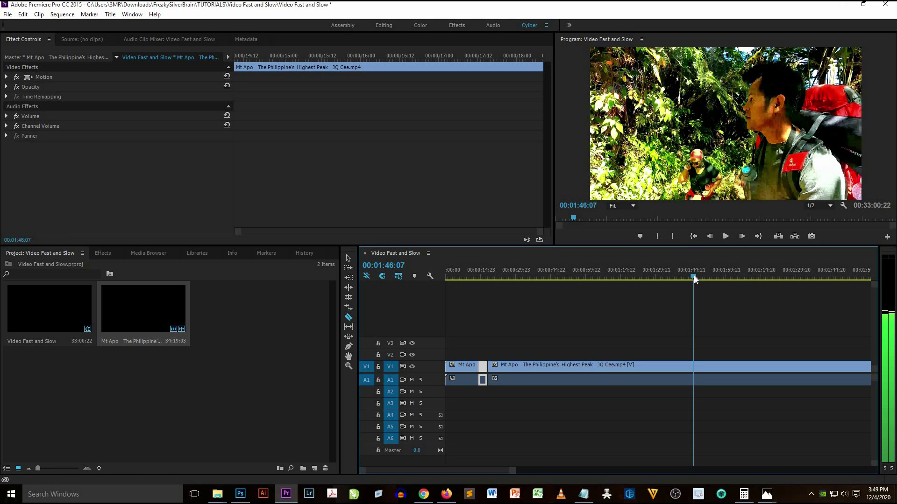
click(694, 364)
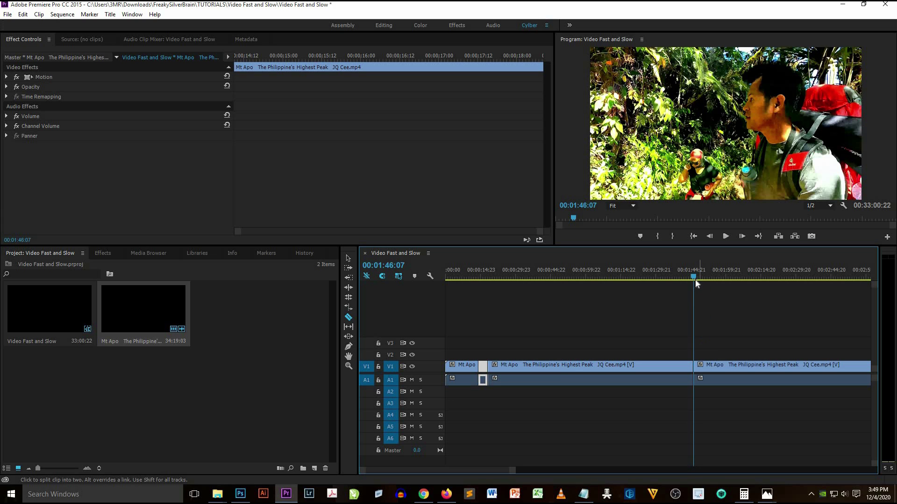
- Preview past the cut, then return to the Selection tool and the sequence start
click(696, 276)
drag(697, 278, 707, 283)
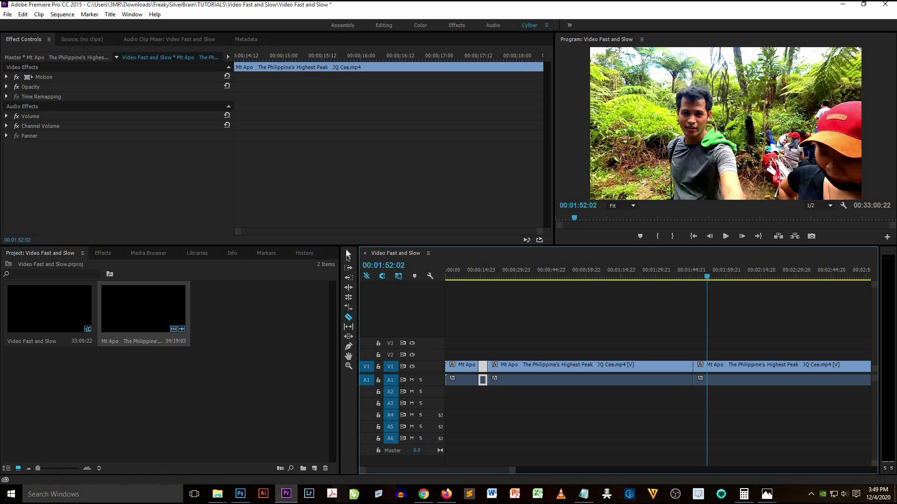
click(347, 259)
click(422, 273)
key(Home)
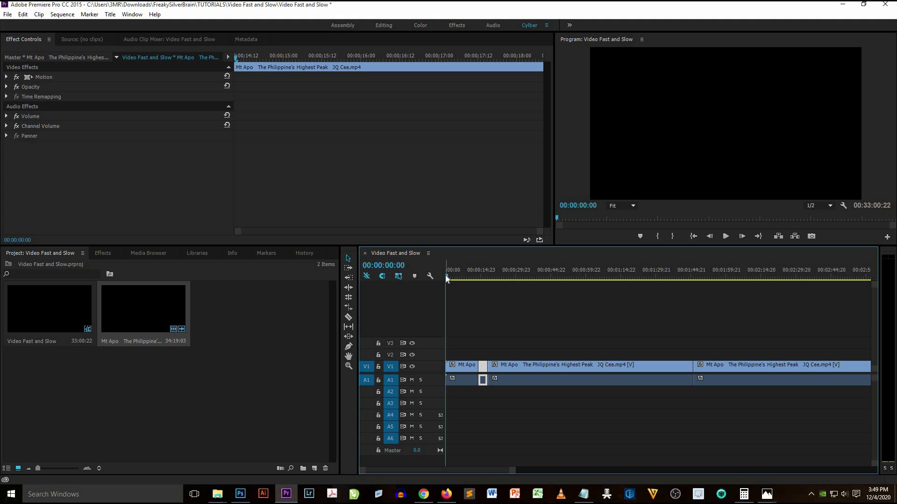
drag(449, 275, 442, 275)
key(Down)
key(Down)
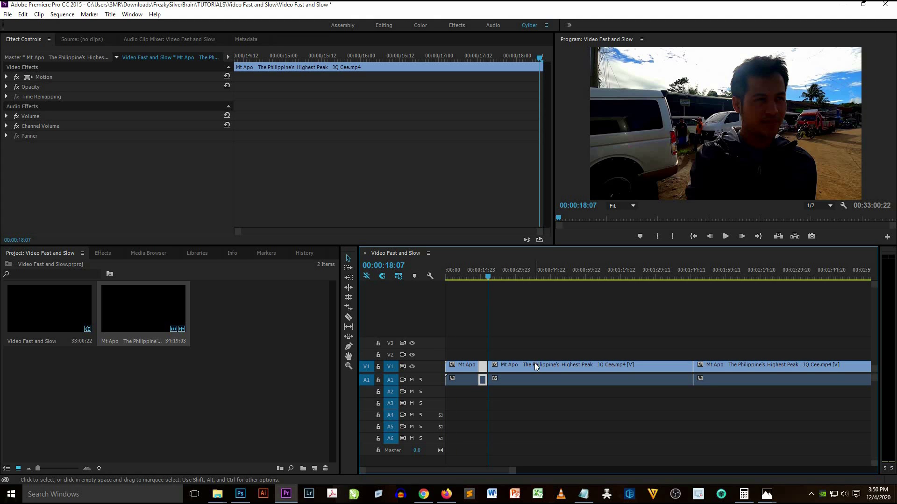
click(534, 363)
drag(490, 276, 498, 276)
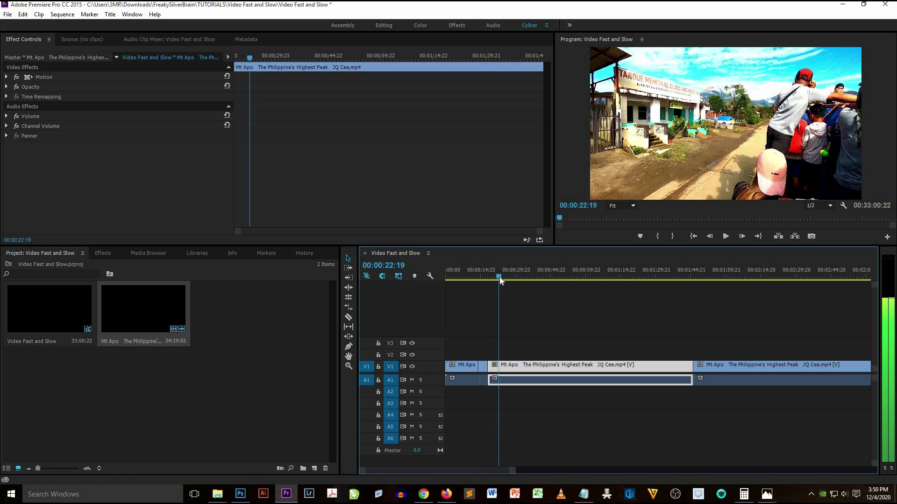
click(812, 494)
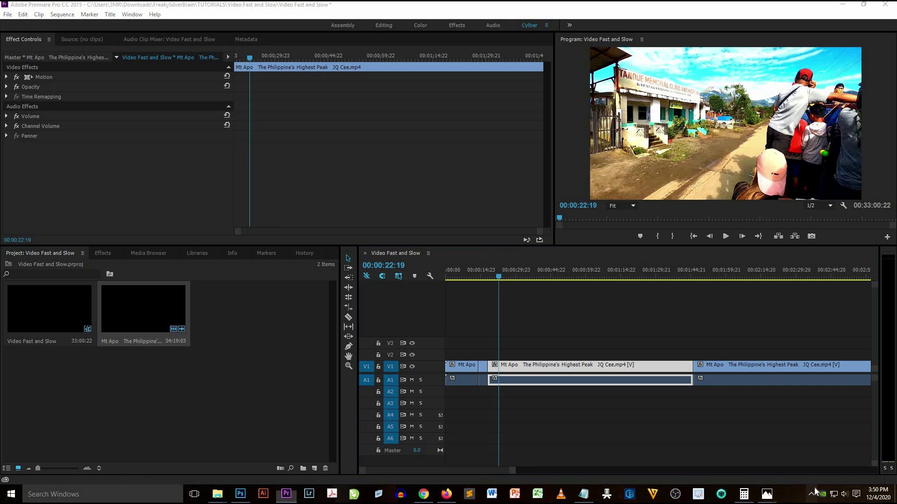
drag(501, 275, 483, 278)
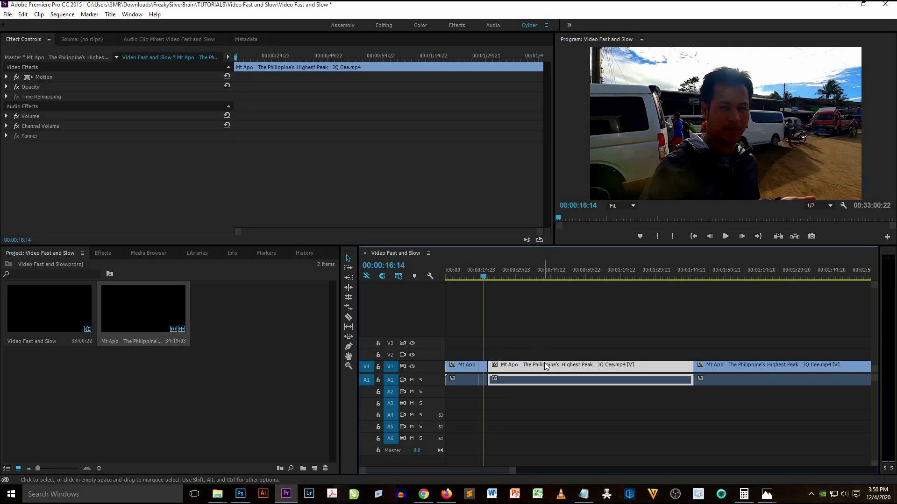
- Set the middle piece's speed to 500% with Maintain Audio Pitch enabled
right_click(545, 366)
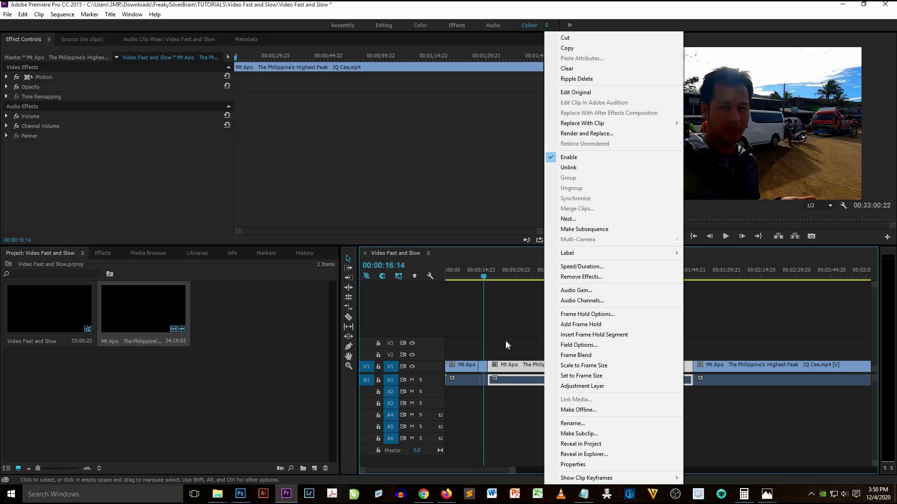
click(572, 270)
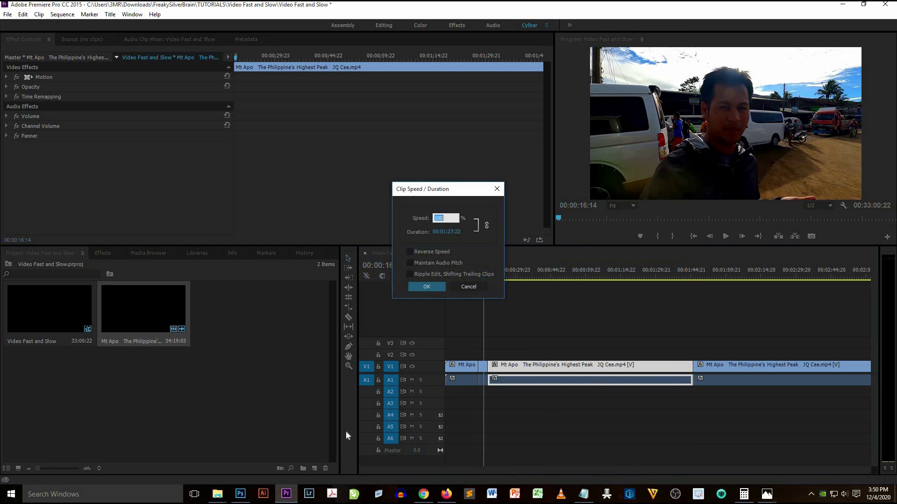
click(410, 263)
key(Tab)
text(500)
key(Return)
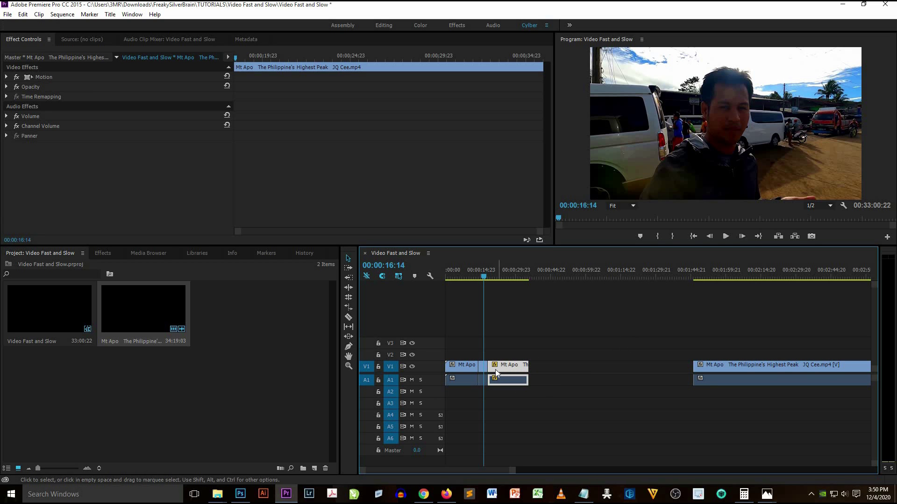
click(725, 237)
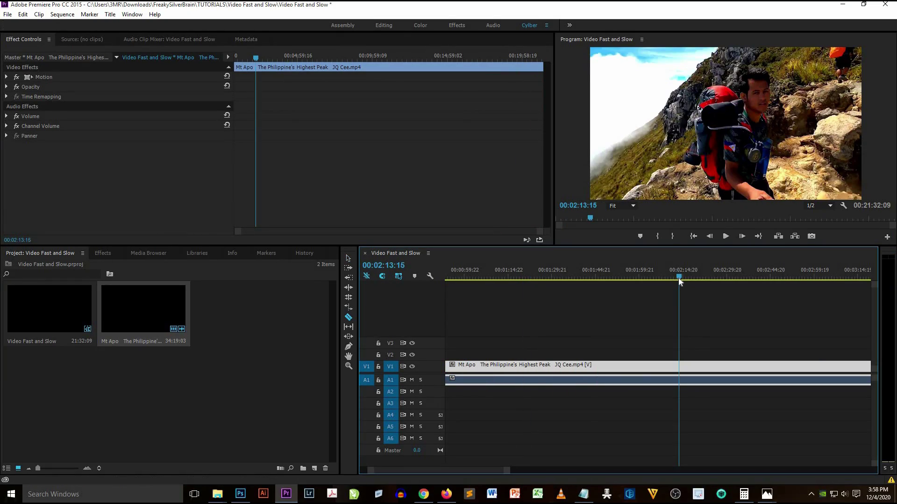
- Razor-cut the Mt Apo clip at about 00:02:12:13
drag(679, 279, 676, 279)
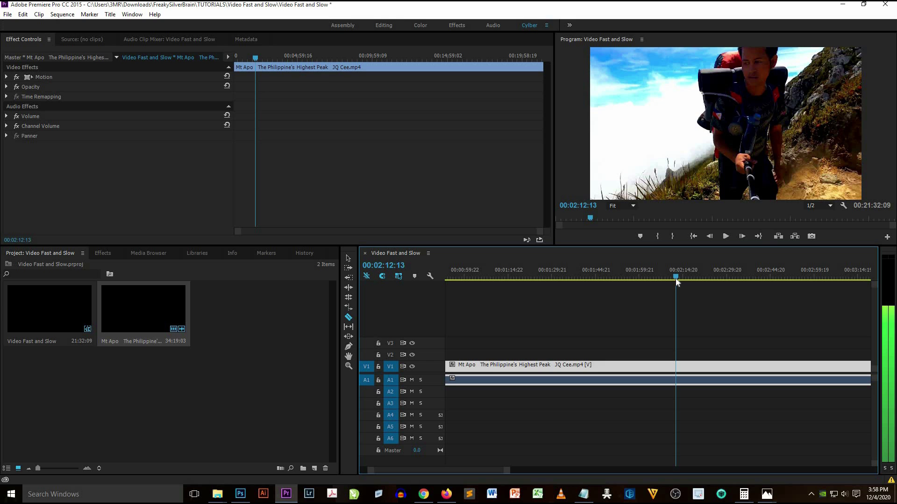
click(679, 365)
drag(675, 278, 701, 284)
- Play ahead to find the end point and cut again at 00:02:31:11
key(space)
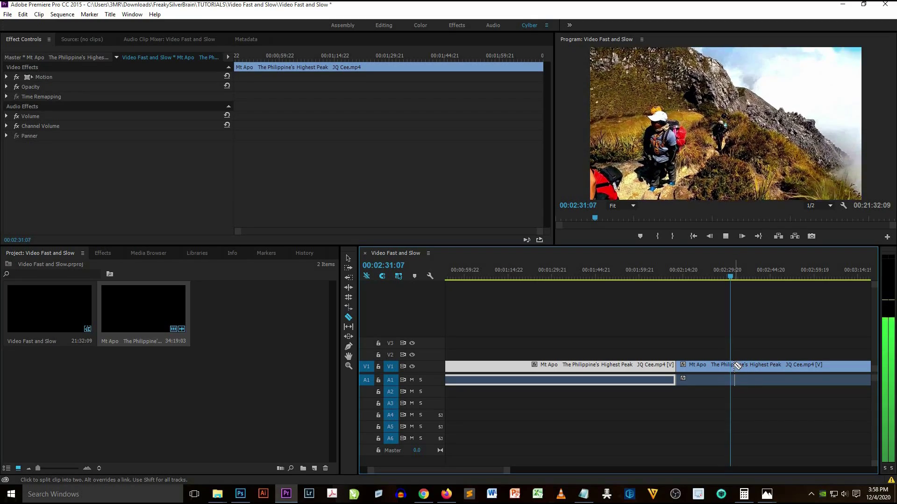
key(space)
drag(735, 279, 732, 279)
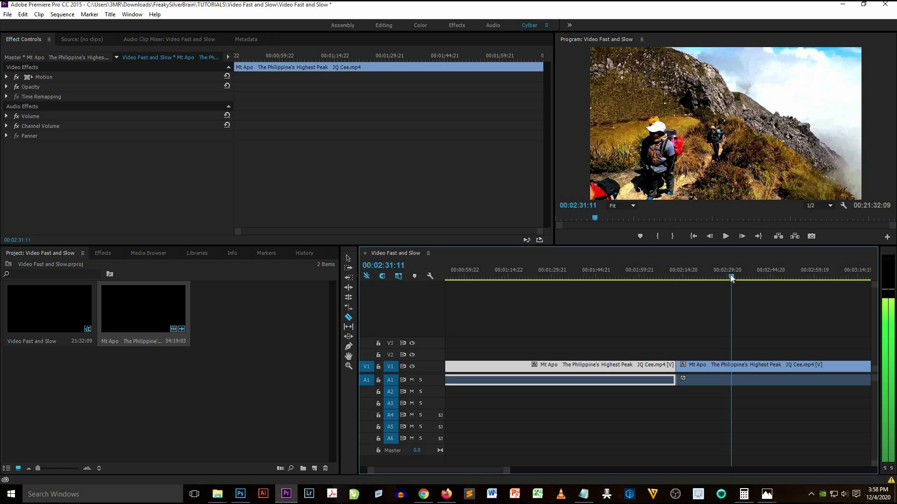
click(735, 364)
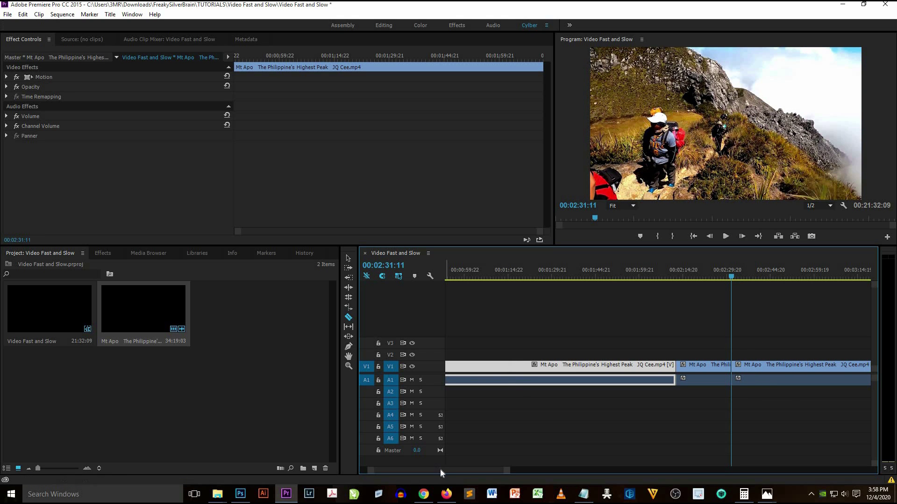
drag(440, 470, 434, 469)
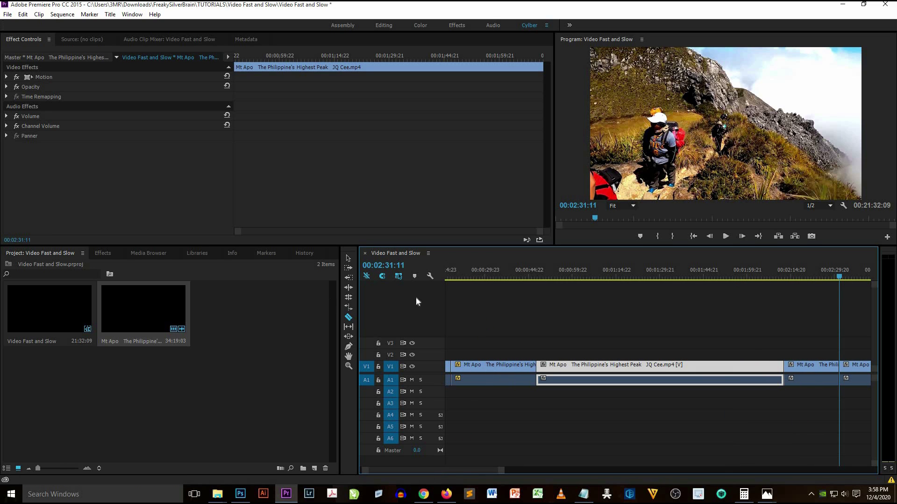
drag(467, 468, 475, 468)
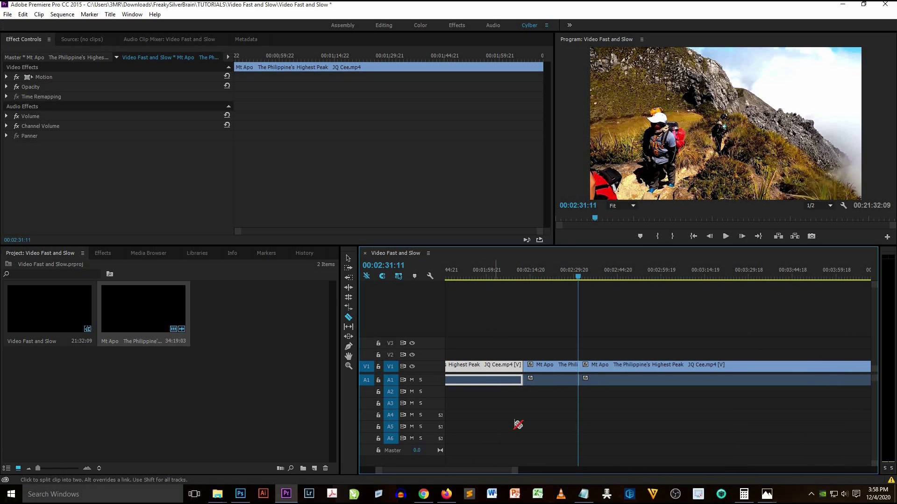
drag(498, 471, 467, 475)
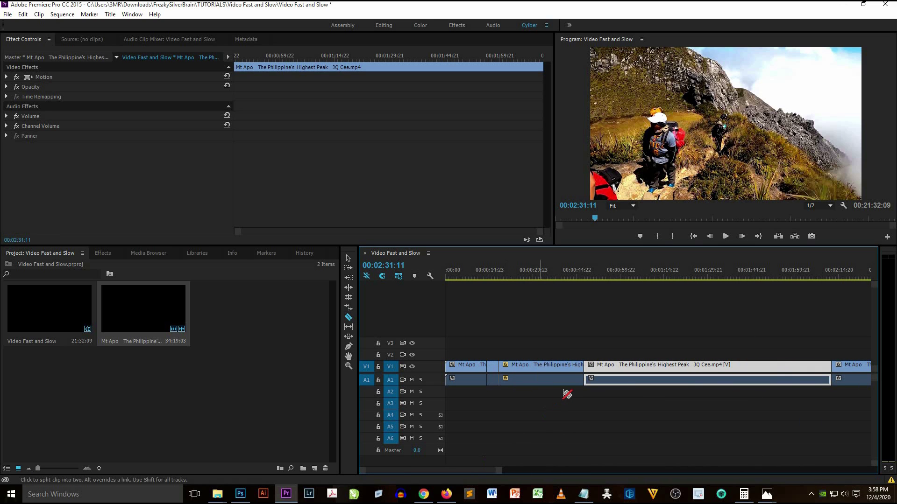
- Give the short piece between the cuts 50% speed with Maintain Audio Pitch enabled
click(348, 259)
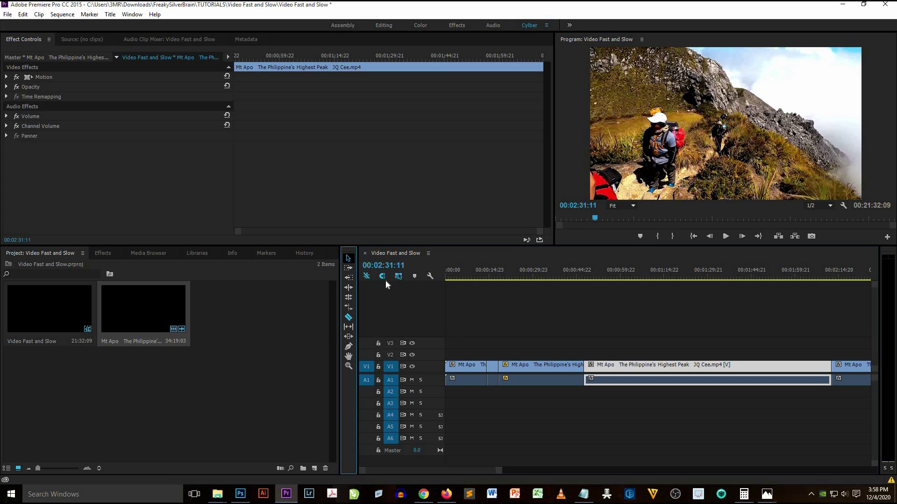
click(557, 275)
drag(582, 281, 585, 284)
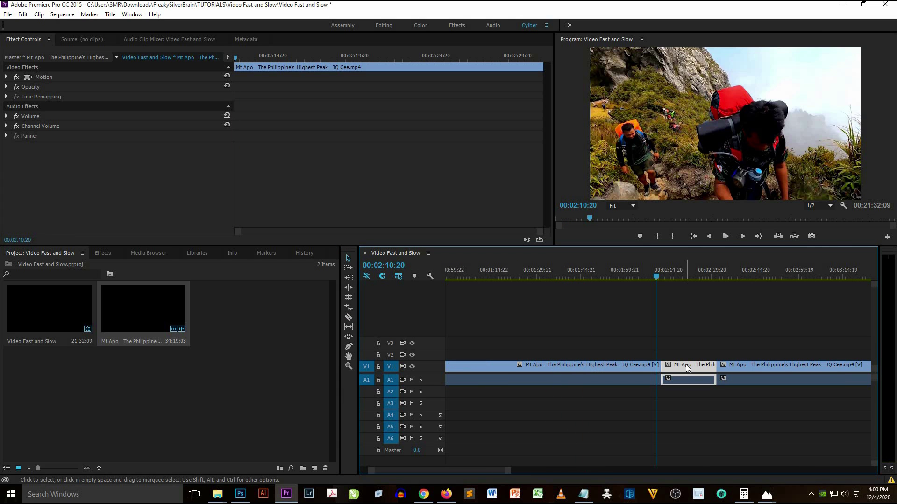
right_click(686, 364)
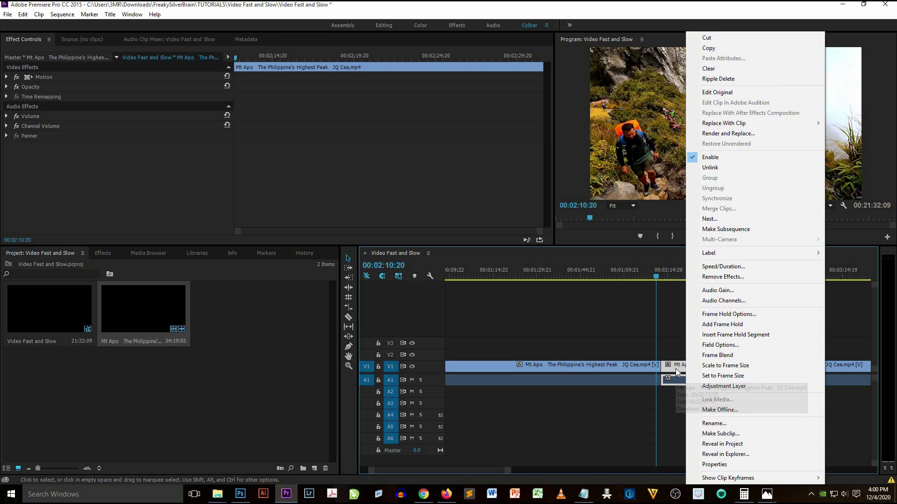
click(721, 267)
click(411, 262)
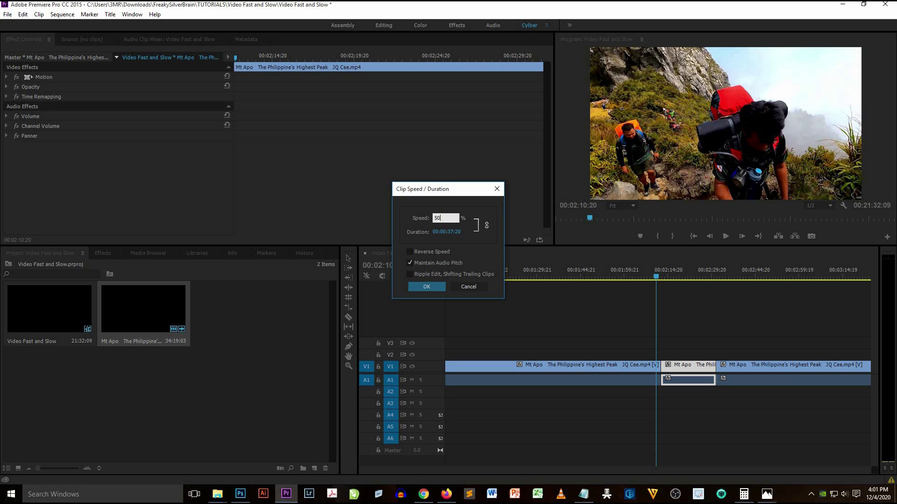
key(Return)
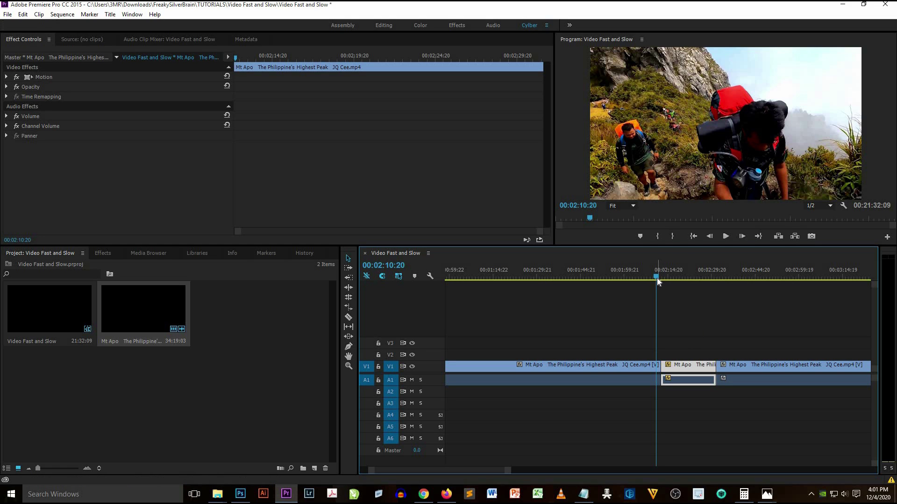
click(725, 236)
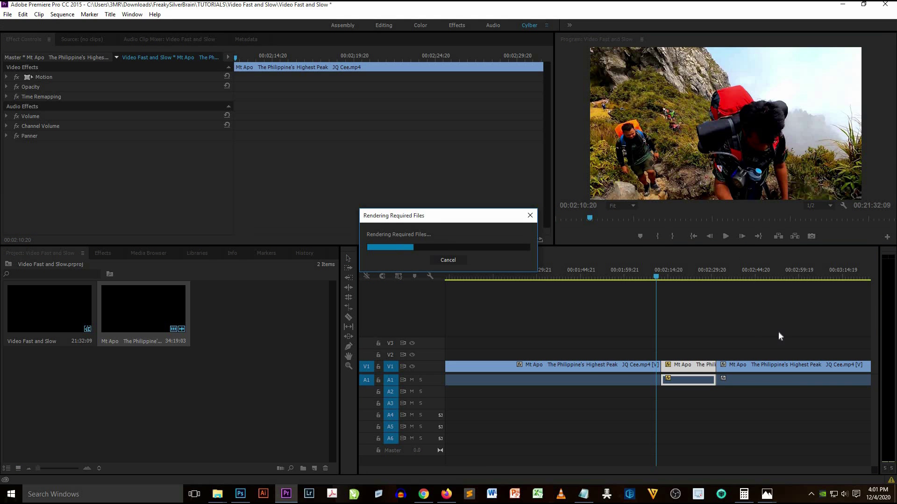